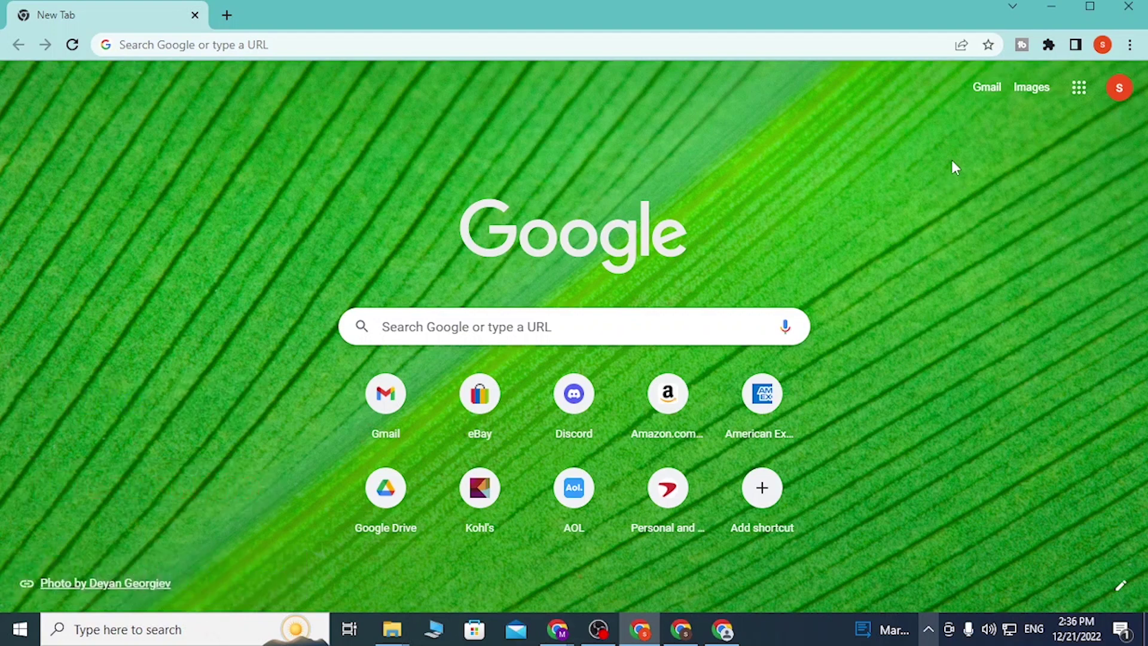
Step: Navigate to santanderbank.com from the address bar to load the Santander Bank homepage
{"action": "left_click", "coordinate": [599, 45]}
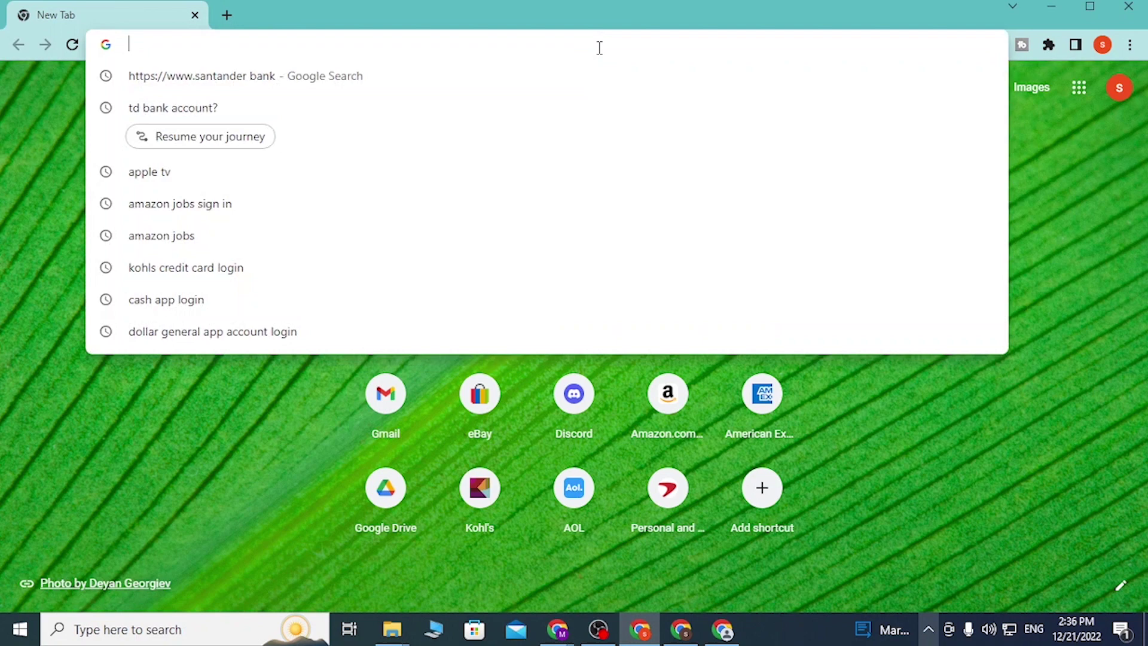
{"action": "type", "text": "santa"}
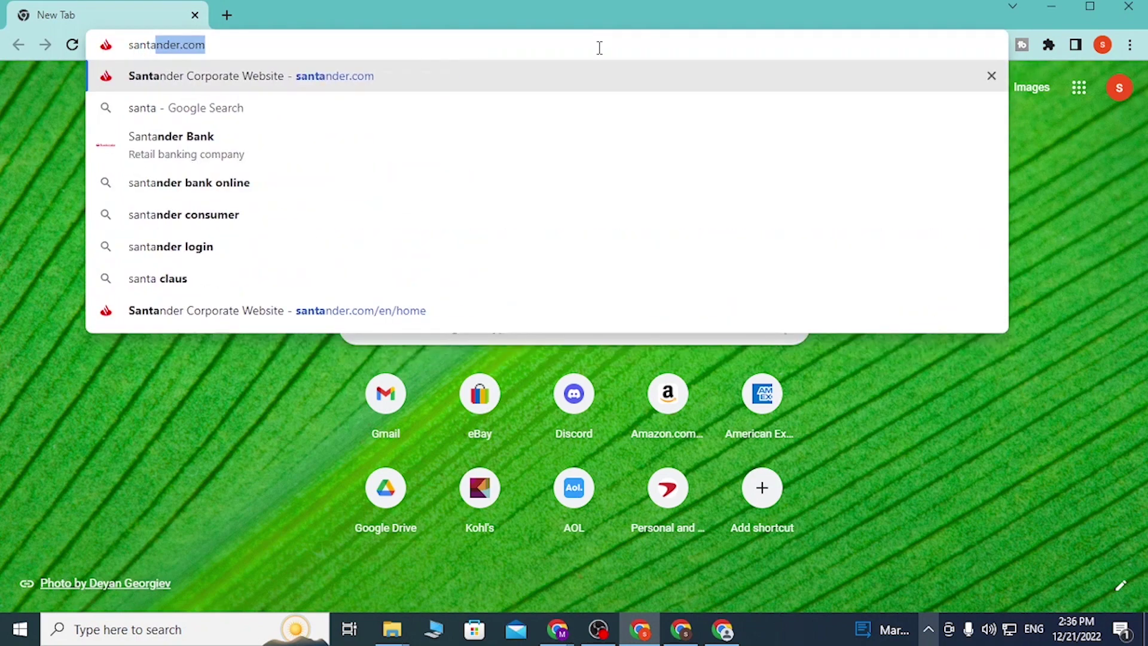
{"action": "type", "text": "nderbank"}
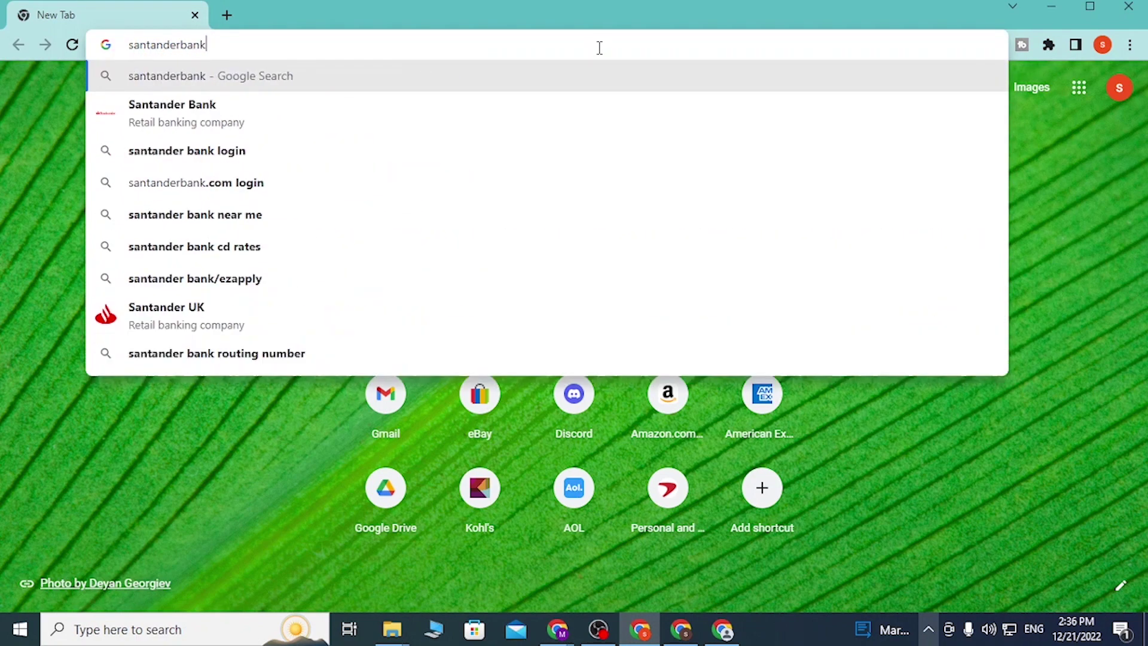
{"action": "type", "text": ".com"}
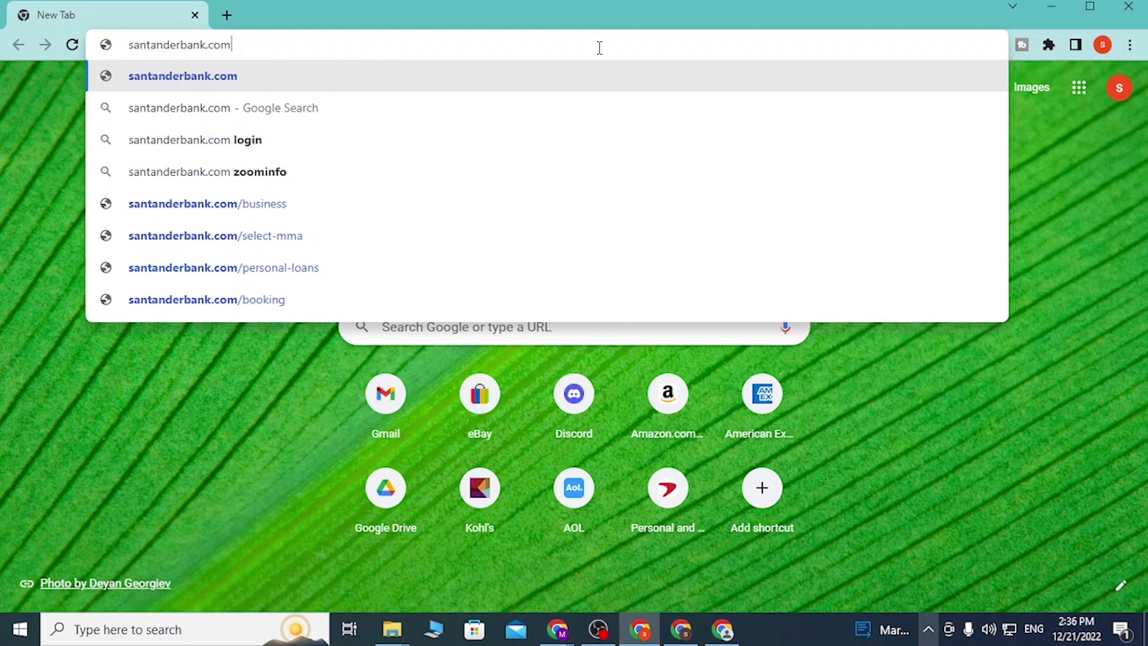
{"action": "key", "text": "Return"}
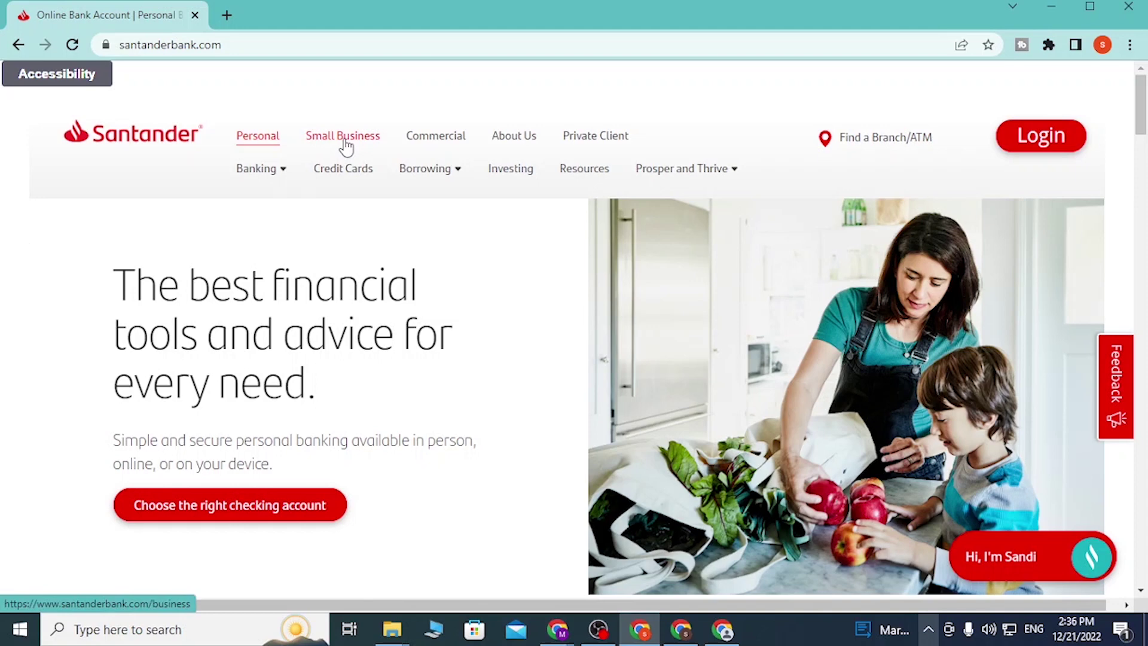
{"action": "left_click", "coordinate": [281, 173]}
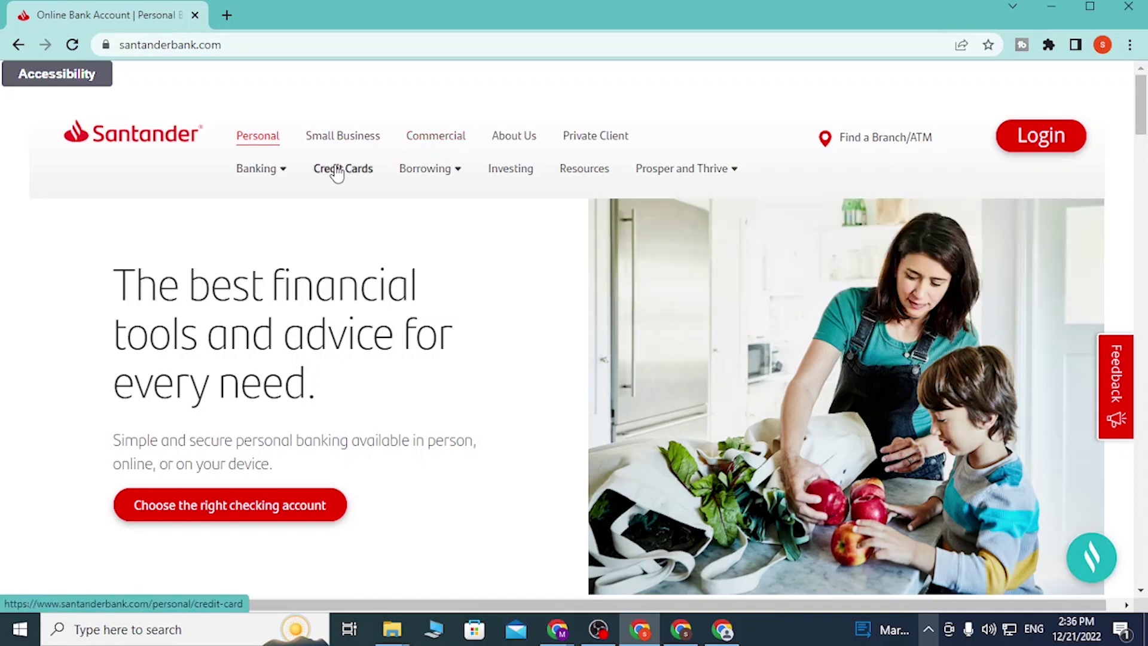
{"action": "left_click", "coordinate": [444, 173]}
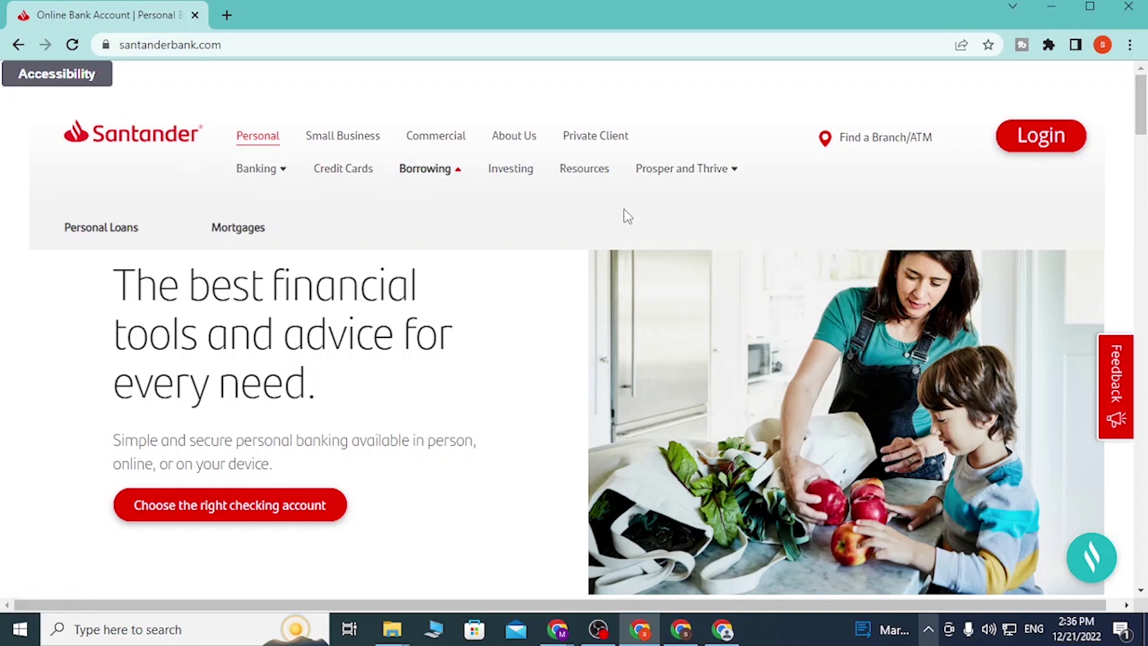
{"action": "left_click", "coordinate": [725, 177]}
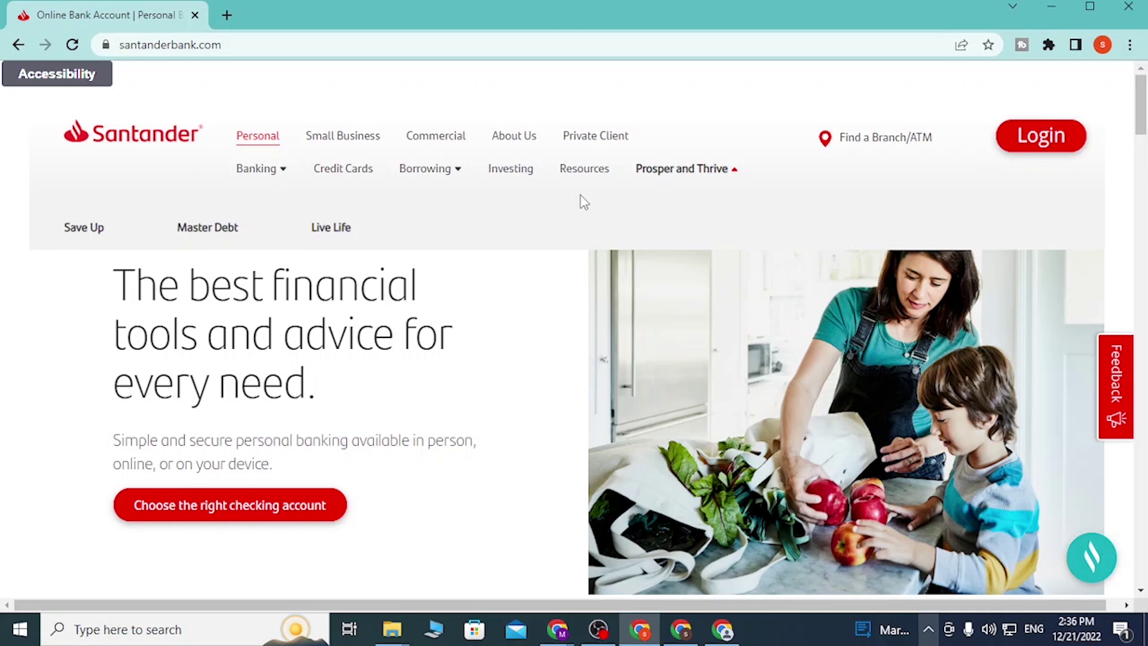
{"action": "left_click", "coordinate": [260, 142]}
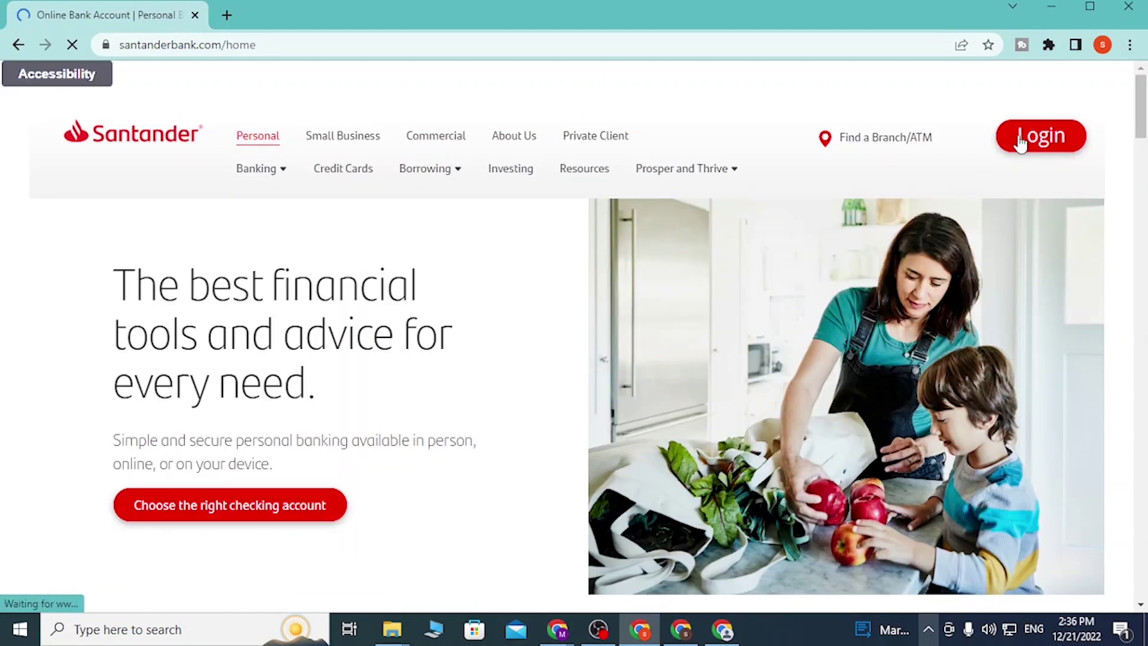
Step: Reveal the Login to Retail Online Banking panel with User and Password fields via the red Login button
{"action": "left_click", "coordinate": [1021, 142]}
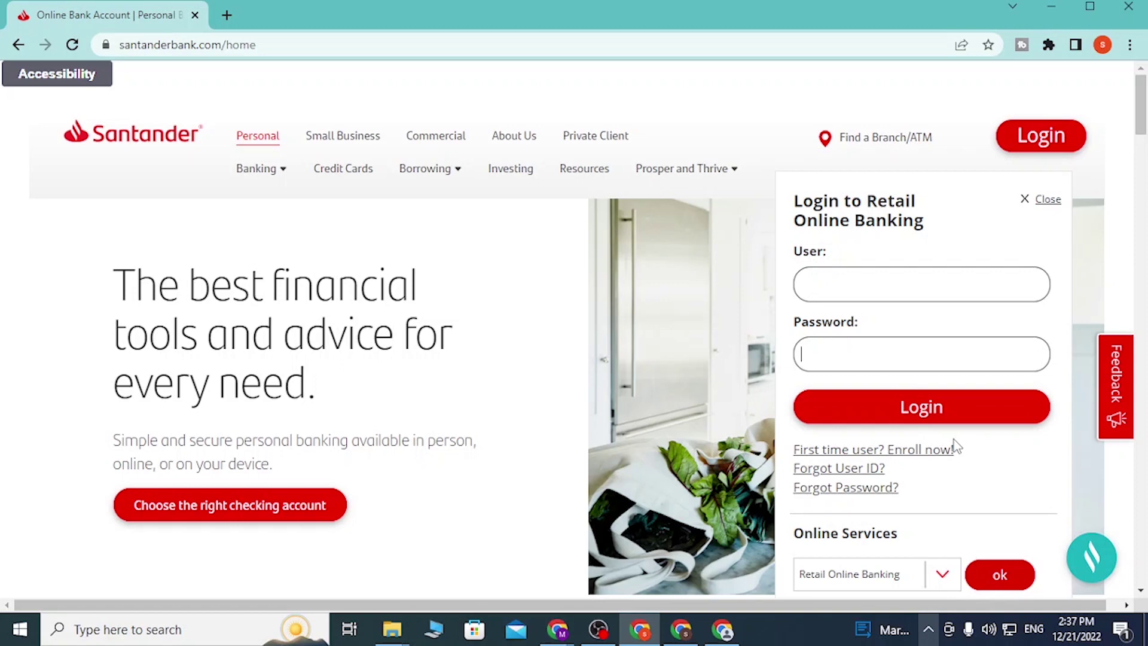
{"action": "scroll", "coordinate": [954, 446], "scroll_direction": "down", "scroll_amount": 2}
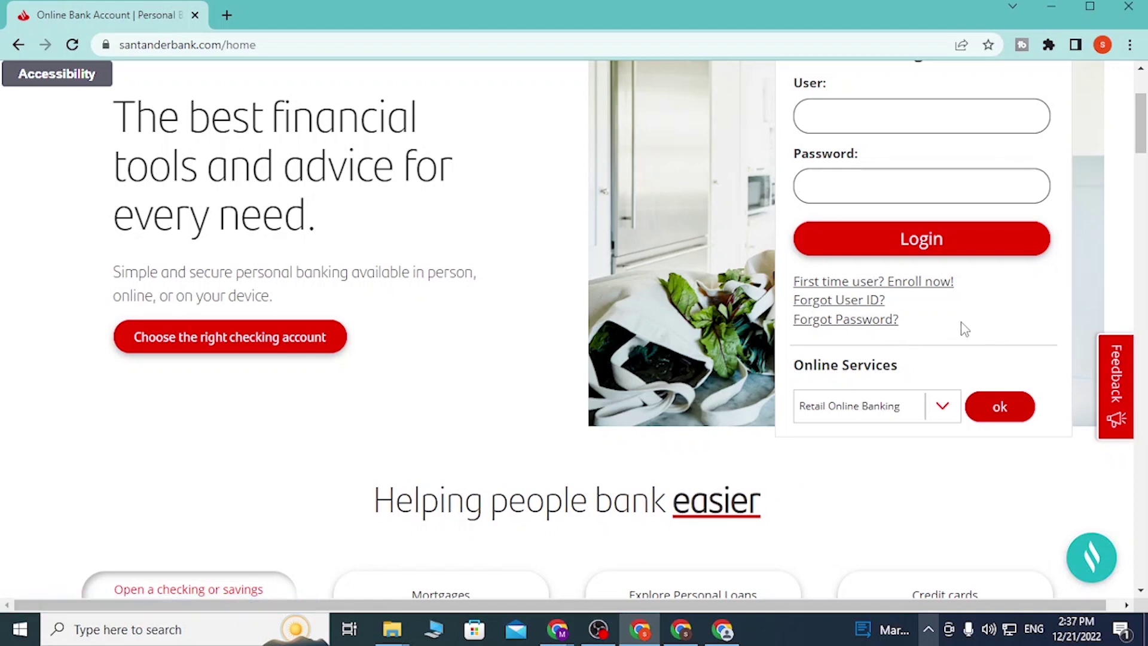
{"action": "scroll", "coordinate": [964, 329], "scroll_direction": "up", "scroll_amount": 2}
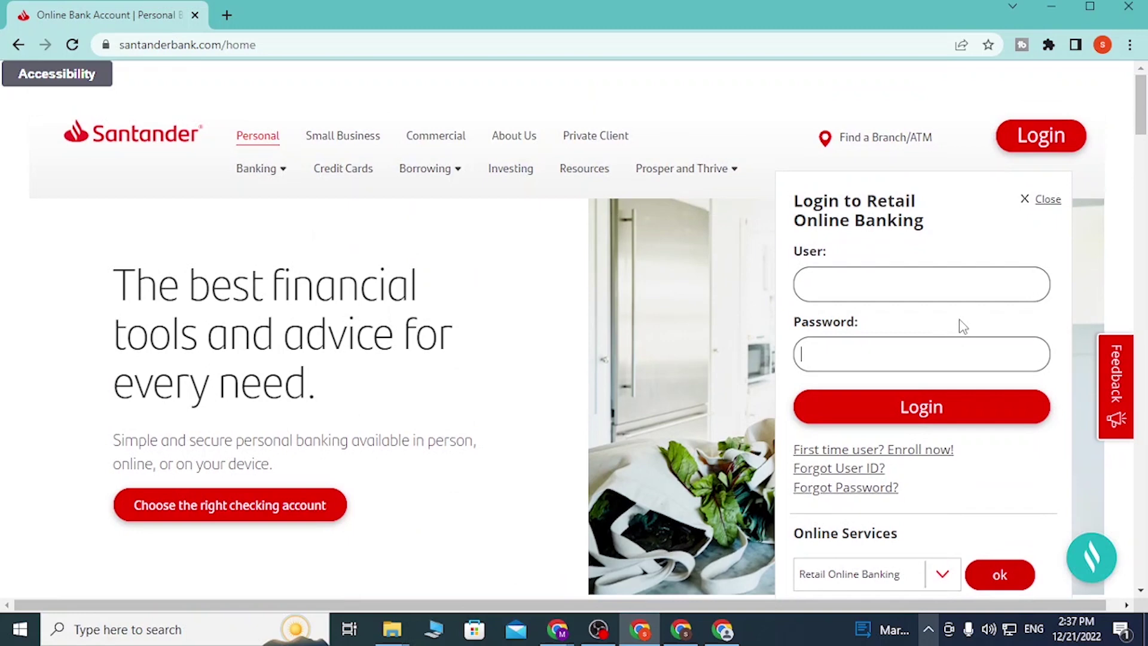